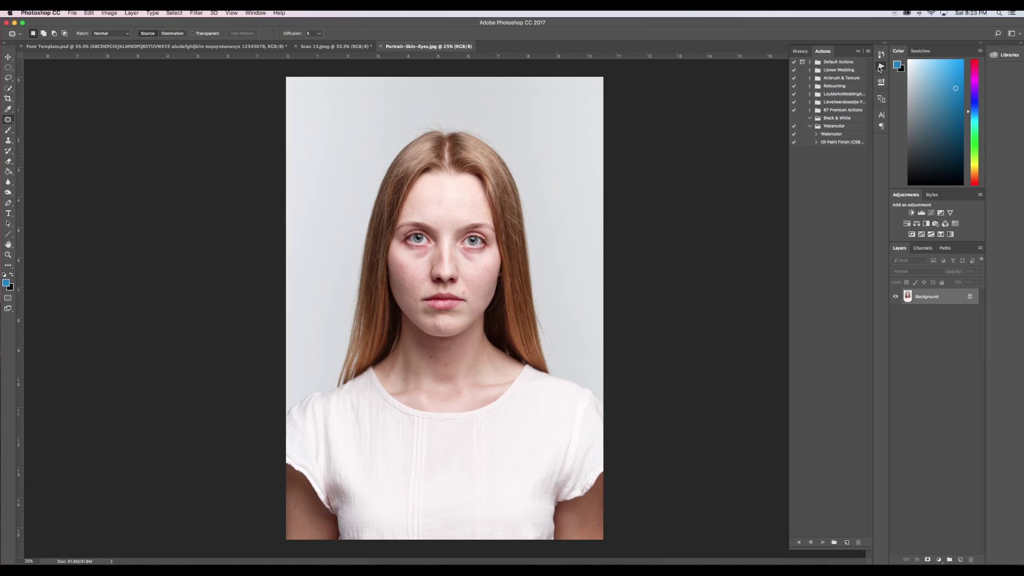
Expand the Retouching set and play the Best Airbrush Skin action.
{"action": "left_click", "coordinate": [809, 87]}
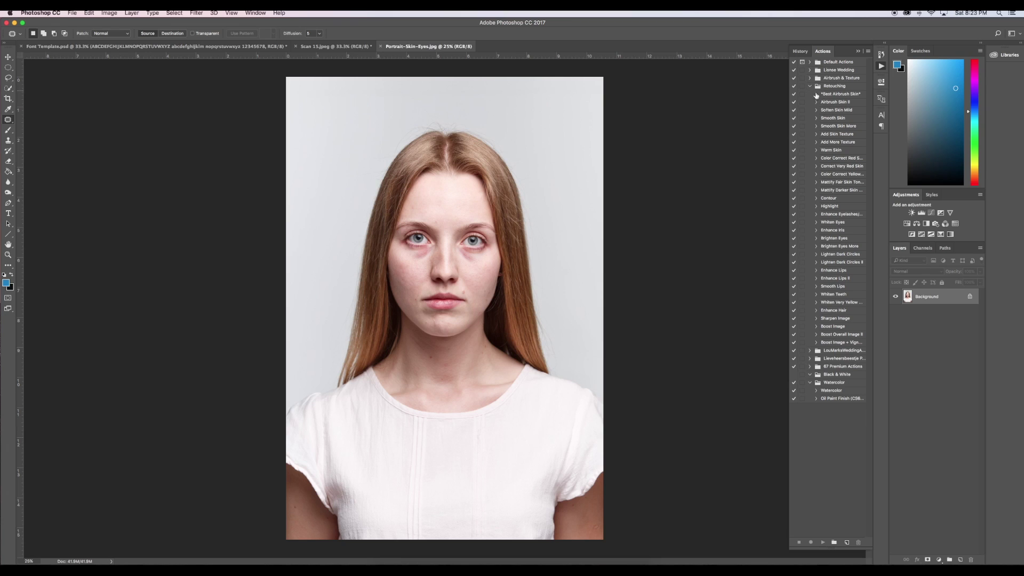
{"action": "left_click", "coordinate": [831, 94]}
{"action": "left_click", "coordinate": [824, 542]}
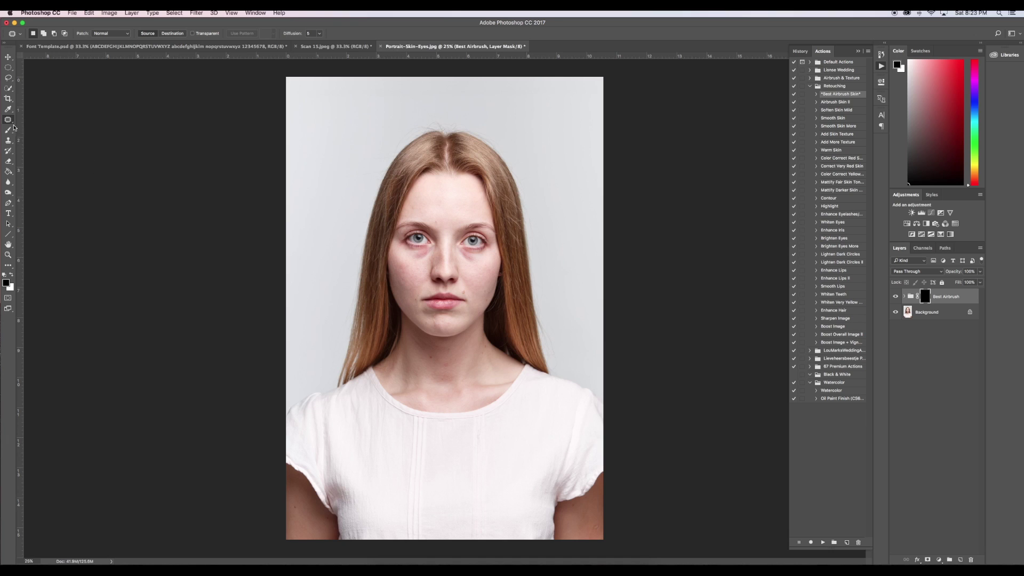
Paint white with a smaller brush over the facial skin on the mask, then set the group opacity to 40%.
{"action": "left_click", "coordinate": [9, 131]}
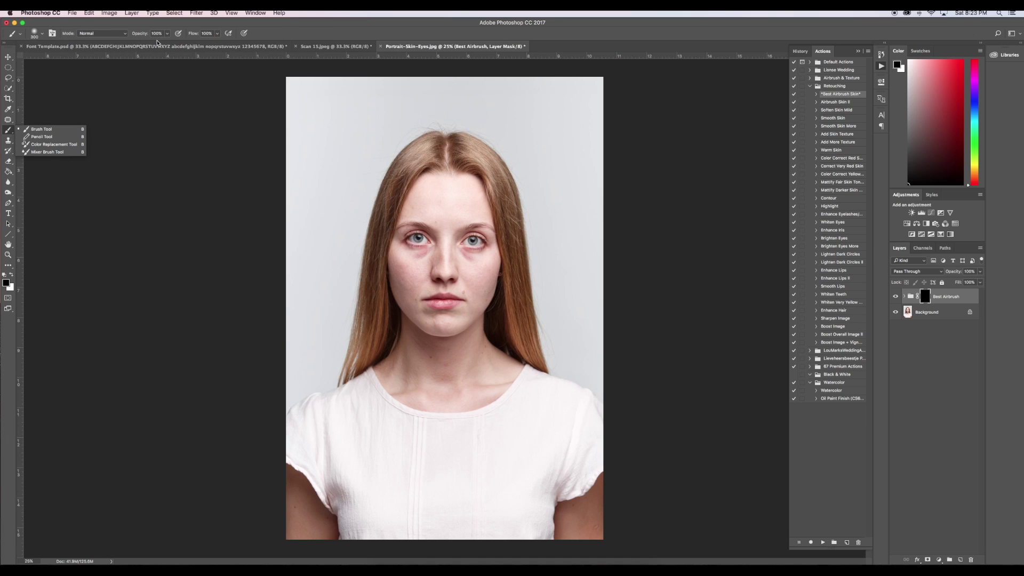
{"action": "left_click", "coordinate": [11, 275]}
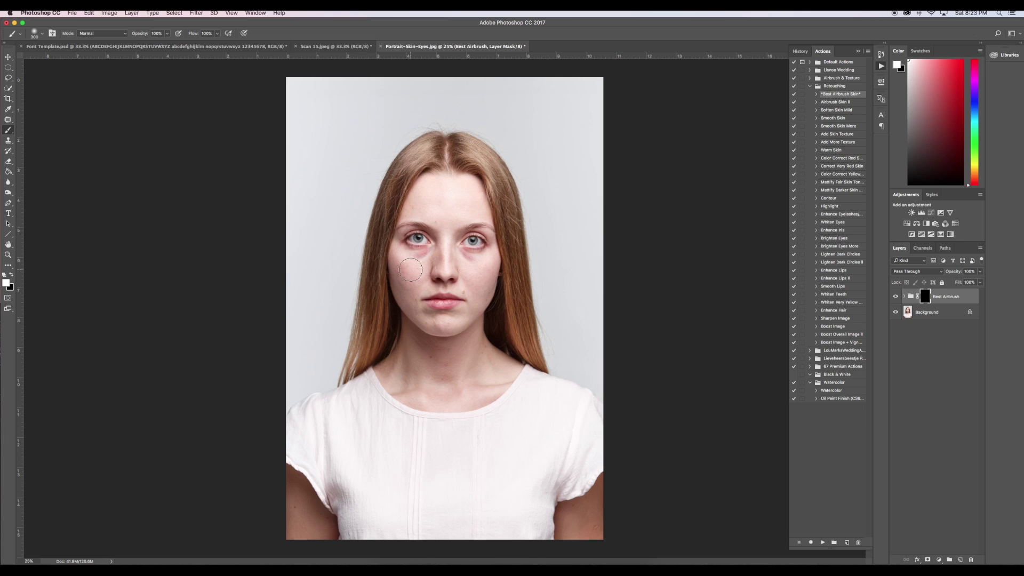
{"action": "key", "text": "bracketleft"}
{"action": "key", "text": "bracketleft"}
{"action": "key", "text": "bracketleft"}
{"action": "key", "text": "bracketleft"}
{"action": "key", "text": "bracketleft"}
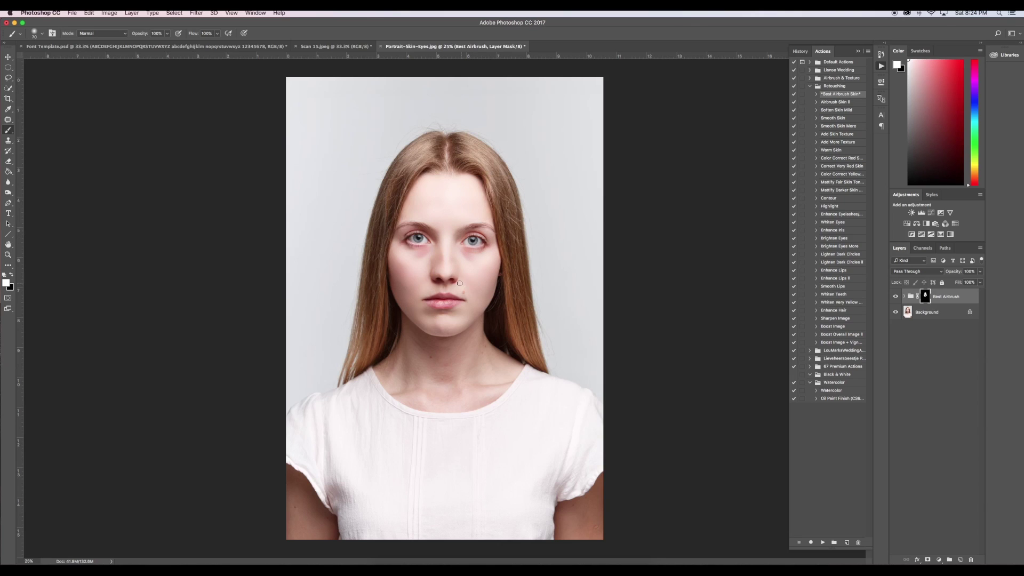
{"action": "left_click", "coordinate": [979, 271]}
{"action": "left_click_drag", "start_coordinate": [980, 282], "coordinate": [958, 284]}
Merge the Best Airbrush group into one layer, then merge it down into Background.
{"action": "right_click", "coordinate": [948, 296]}
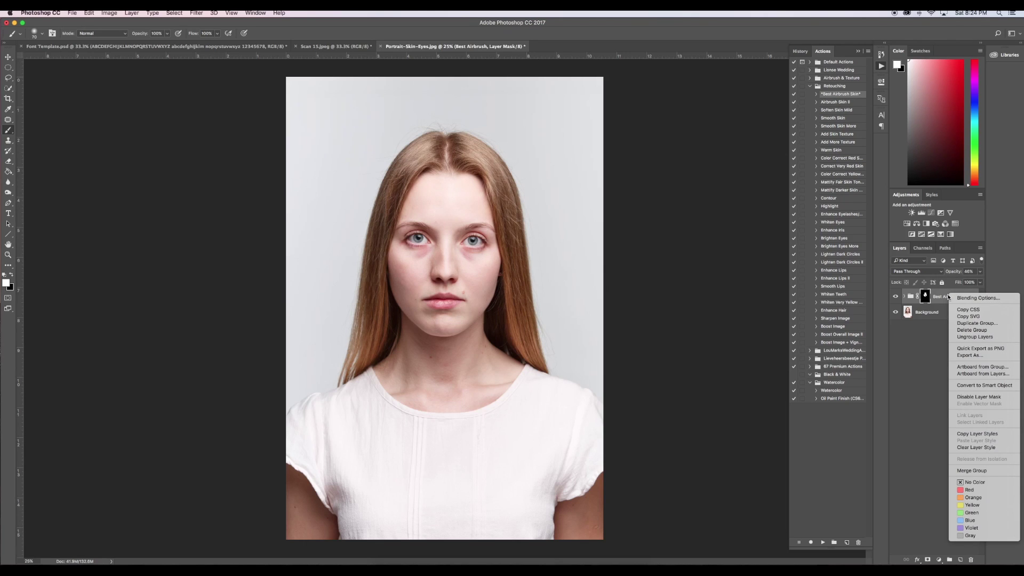
{"action": "left_click", "coordinate": [920, 349]}
{"action": "key", "text": "super+e"}
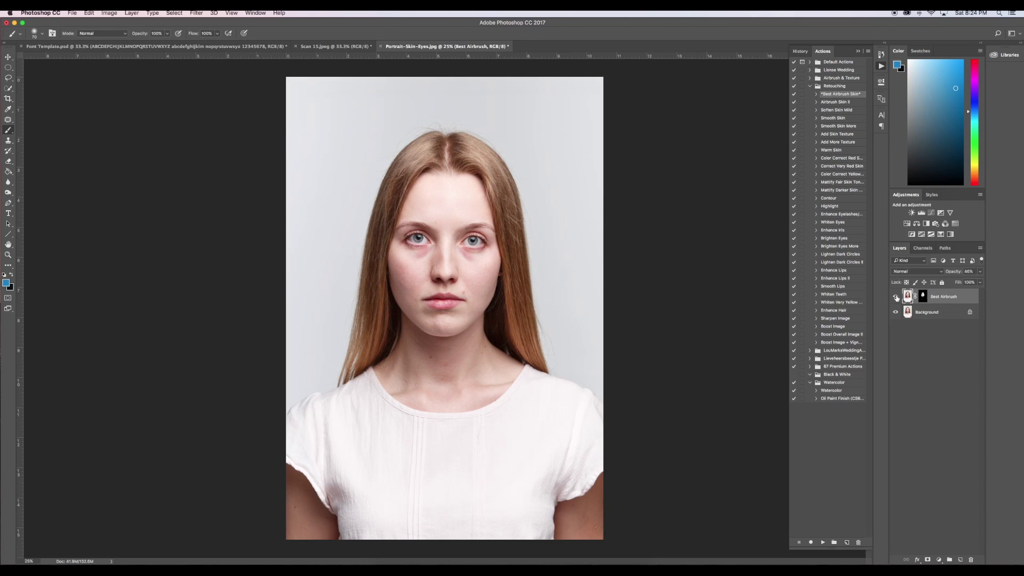
{"action": "key", "text": "super+e"}
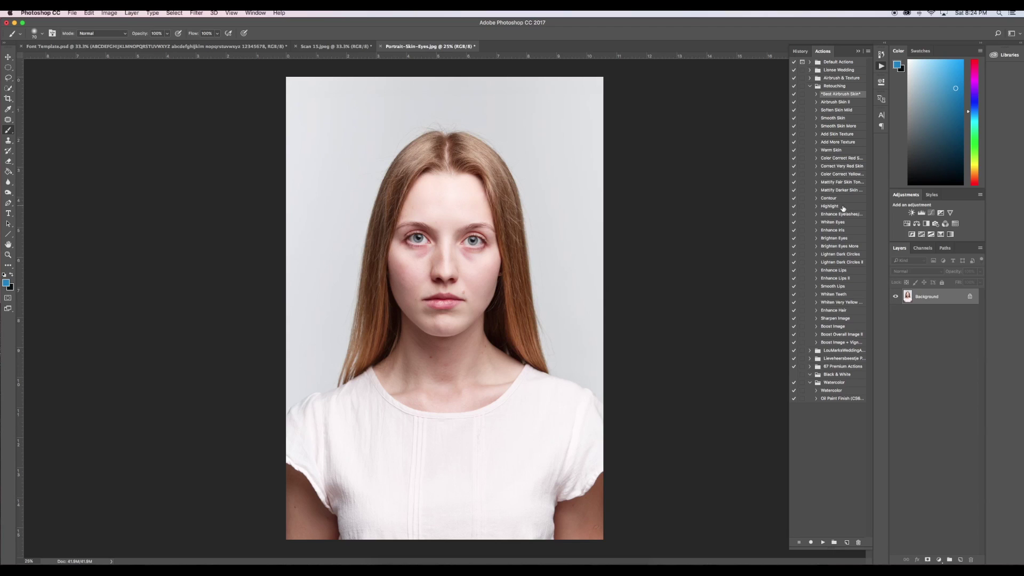
Play Lighten Dark Circles, paint its mask under the eyes, and reduce opacity to 58%.
{"action": "left_click", "coordinate": [845, 254]}
{"action": "left_click", "coordinate": [822, 542]}
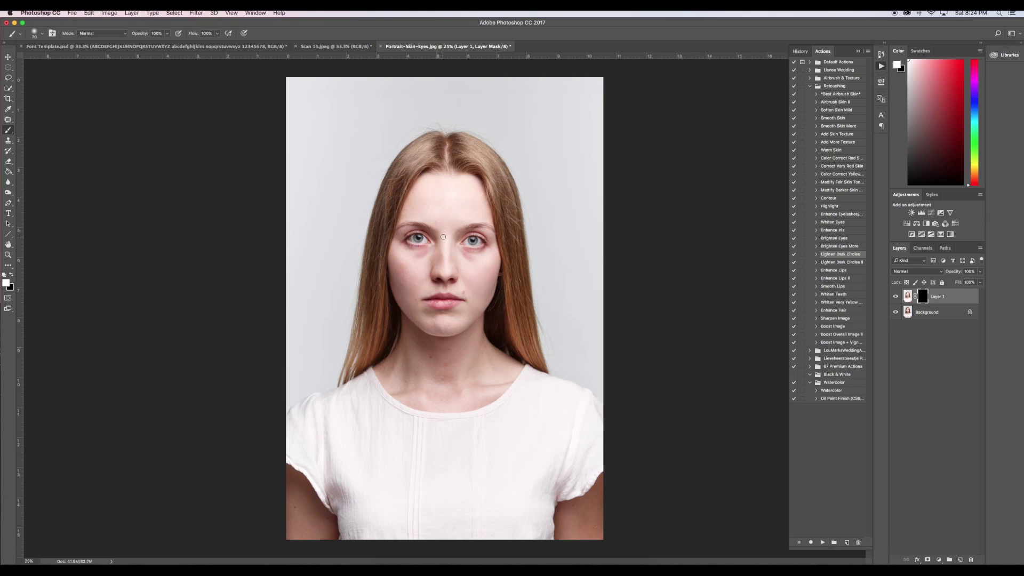
{"action": "mouse_move", "coordinate": [477, 260]}
{"action": "left_mouse_down"}
{"action": "mouse_move", "coordinate": [463, 252]}
{"action": "mouse_move", "coordinate": [484, 249]}
{"action": "mouse_move", "coordinate": [416, 255]}
{"action": "mouse_move", "coordinate": [425, 252]}
{"action": "mouse_move", "coordinate": [408, 246]}
{"action": "left_mouse_up"}
{"action": "left_click", "coordinate": [979, 271]}
{"action": "left_click_drag", "start_coordinate": [980, 281], "coordinate": [963, 285]}
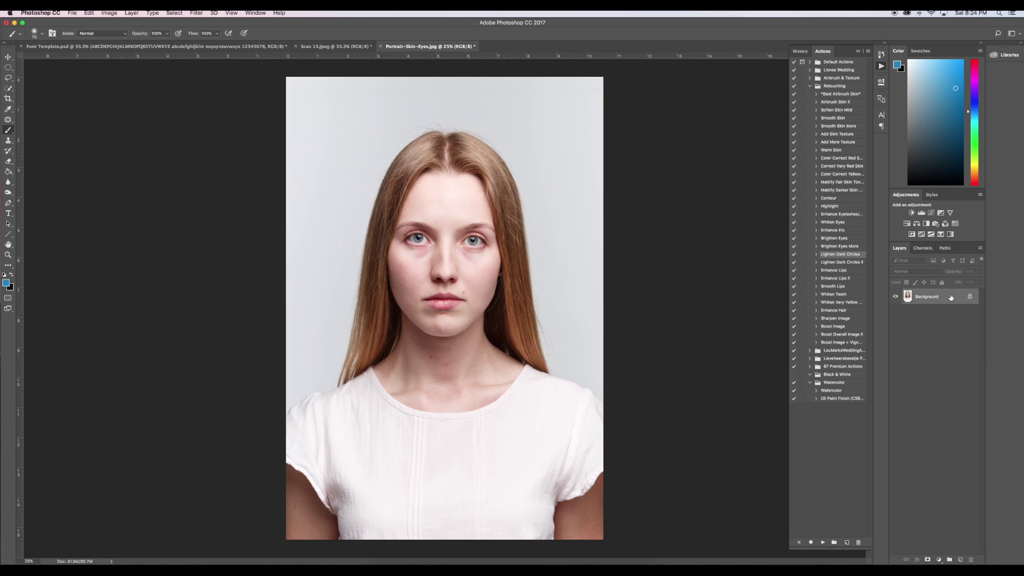
Play the Enhance Iris action, then select Add Skin Texture in the Actions list.
{"action": "left_click", "coordinate": [836, 230]}
{"action": "left_click", "coordinate": [823, 542]}
{"action": "left_click", "coordinate": [854, 103]}
{"action": "left_click", "coordinate": [852, 119]}
{"action": "left_click", "coordinate": [855, 135]}
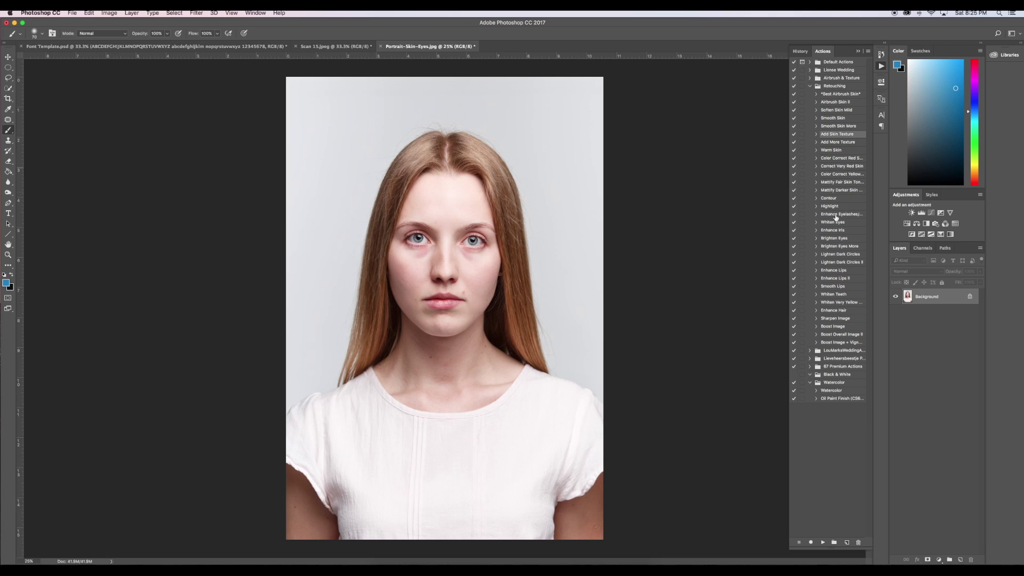
Play Add Skin Texture, paint the skin with a 200 brush, set opacity to 47%, and merge into Background.
{"action": "left_click", "coordinate": [822, 542]}
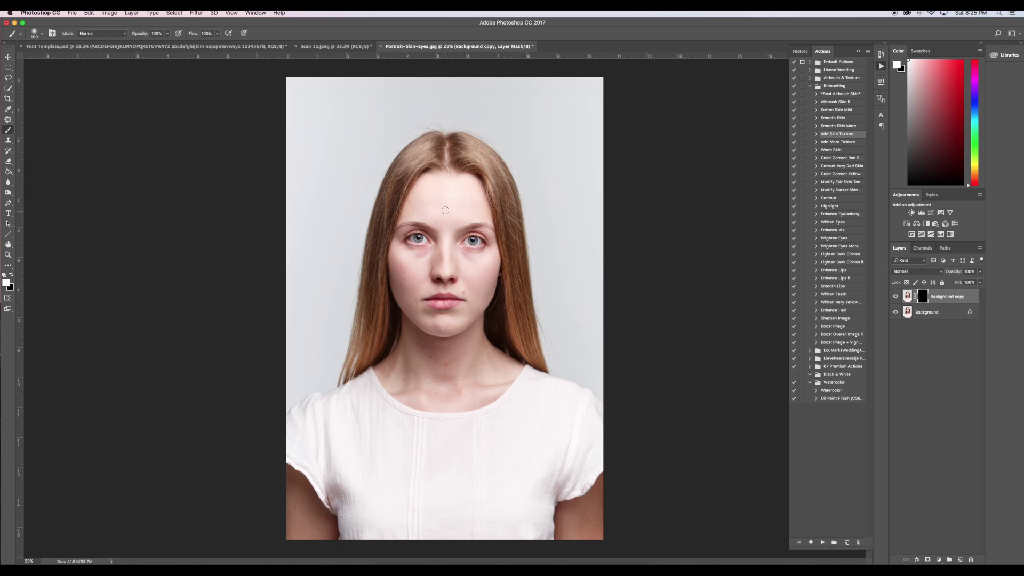
{"action": "key", "text": "bracketright"}
{"action": "key", "text": "bracketright"}
{"action": "key", "text": "bracketright"}
{"action": "key", "text": "bracketright"}
{"action": "key", "text": "bracketright"}
{"action": "key", "text": "bracketright"}
{"action": "key", "text": "bracketright"}
{"action": "left_click", "coordinate": [980, 282]}
{"action": "left_click_drag", "start_coordinate": [980, 284], "coordinate": [960, 283]}
{"action": "key", "text": "super+e"}
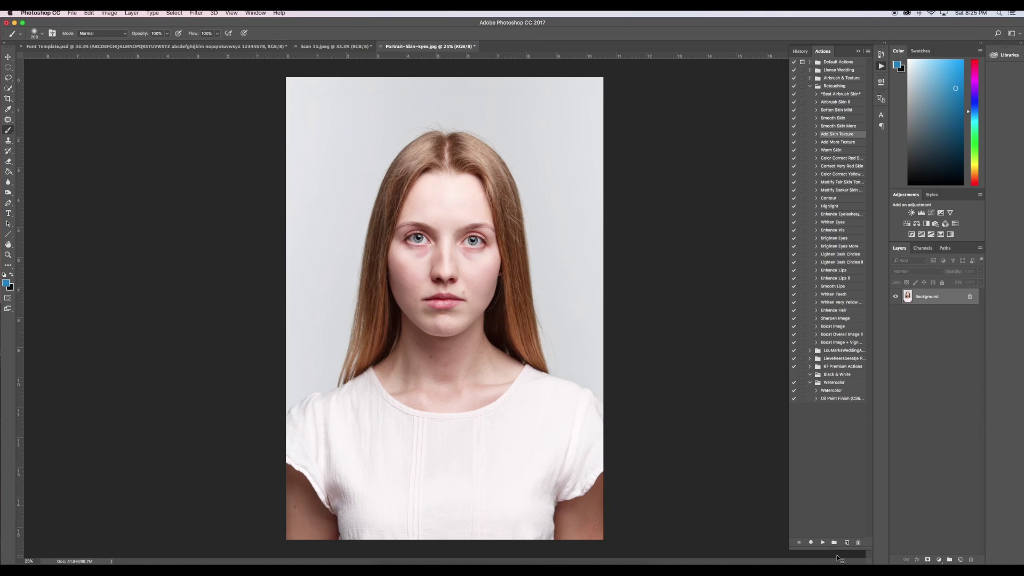
{"action": "left_click_drag", "start_coordinate": [837, 550], "coordinate": [836, 558]}
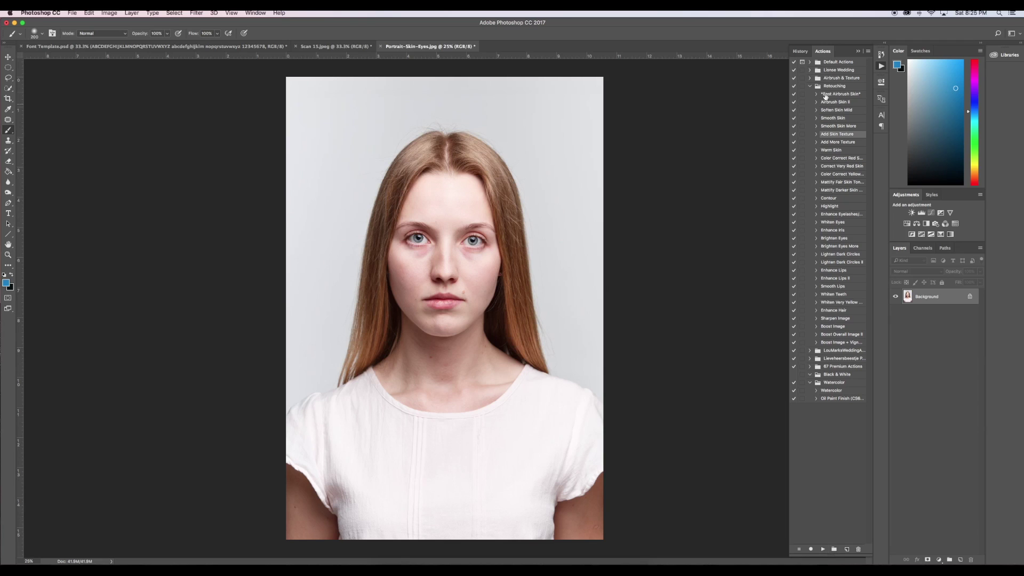
Create Snapshot 1 in History and toggle between the original photo and the retouched snapshot.
{"action": "left_click", "coordinate": [800, 51]}
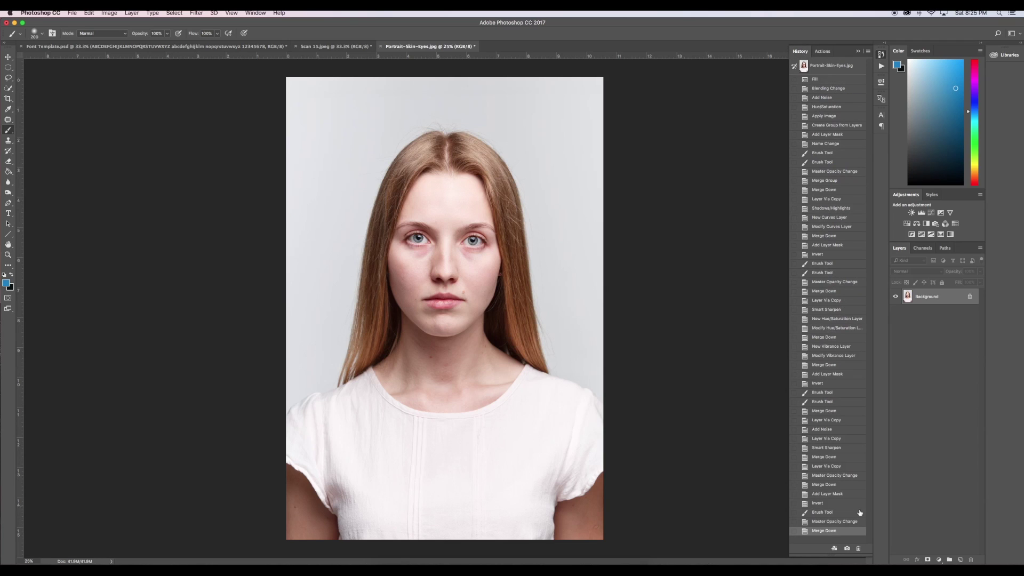
{"action": "left_click", "coordinate": [847, 548]}
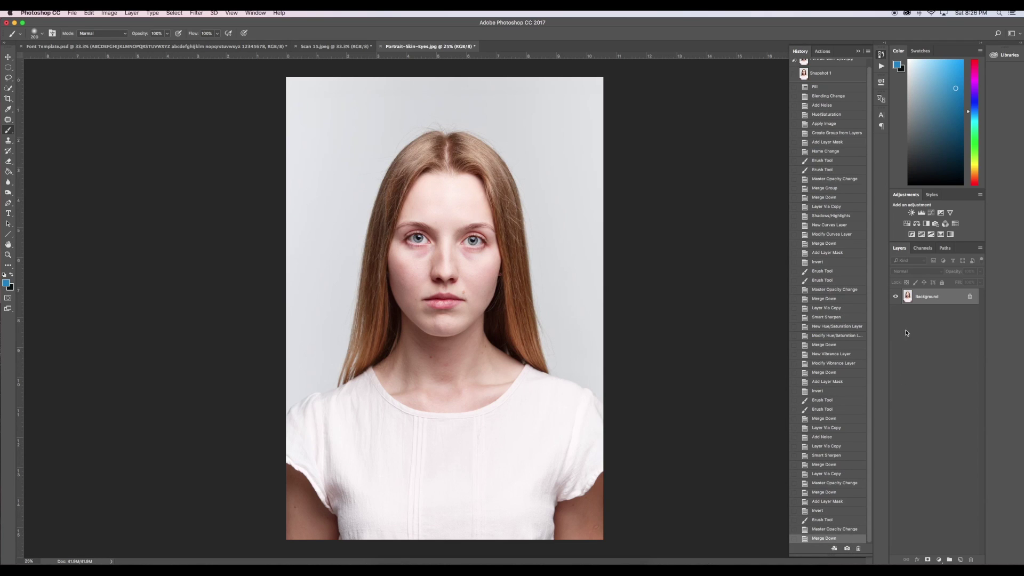
{"action": "scroll", "coordinate": [865, 89], "scroll_direction": "up", "scroll_amount": 1}
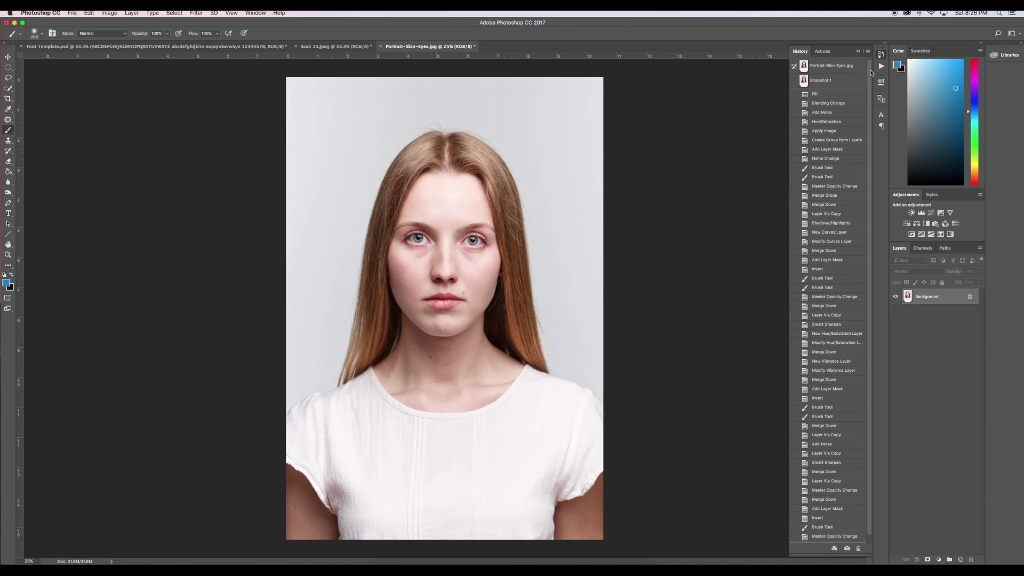
{"action": "left_click", "coordinate": [851, 69]}
{"action": "left_click", "coordinate": [844, 83]}
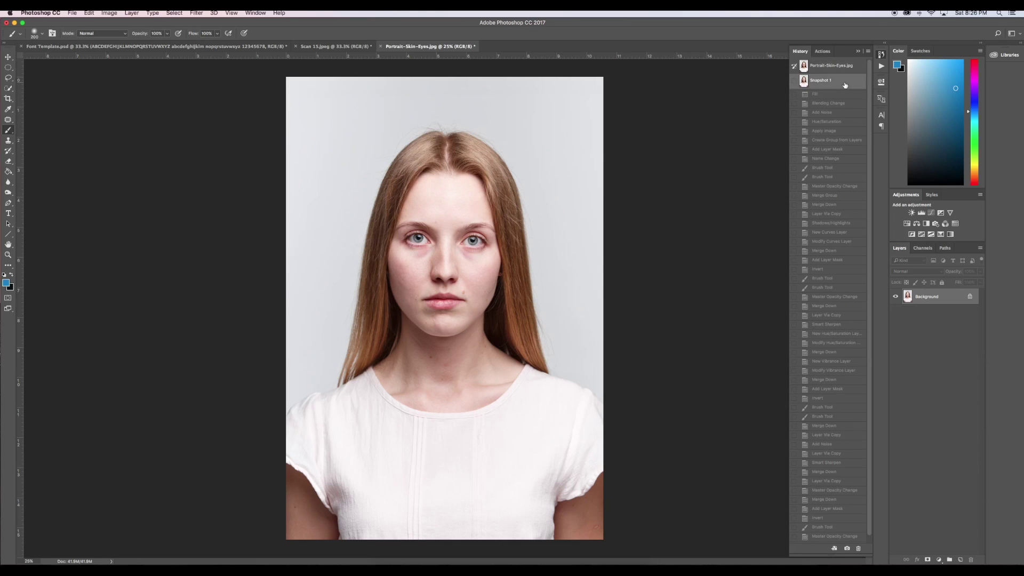
{"action": "left_click", "coordinate": [844, 69]}
{"action": "left_click", "coordinate": [844, 82]}
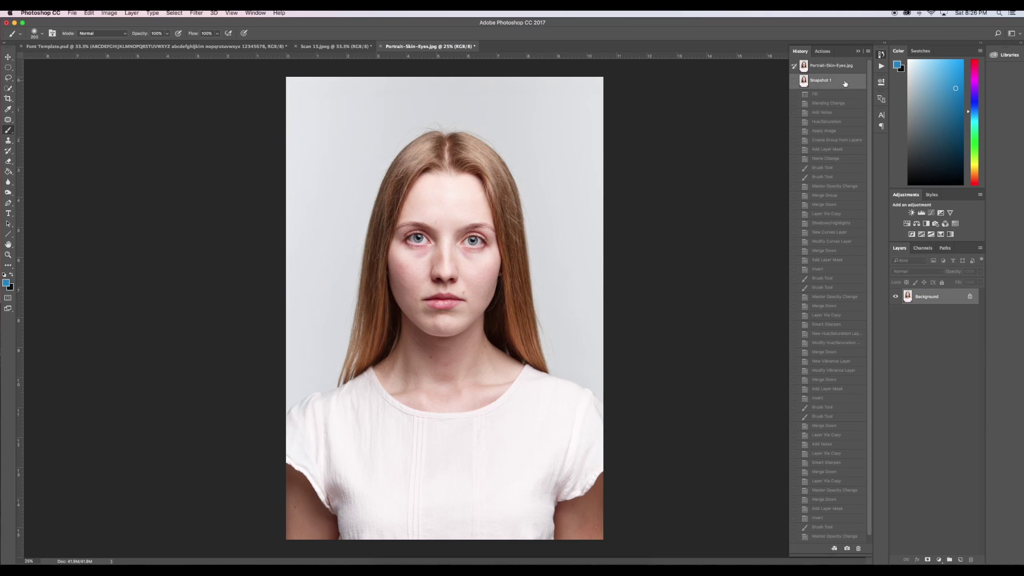